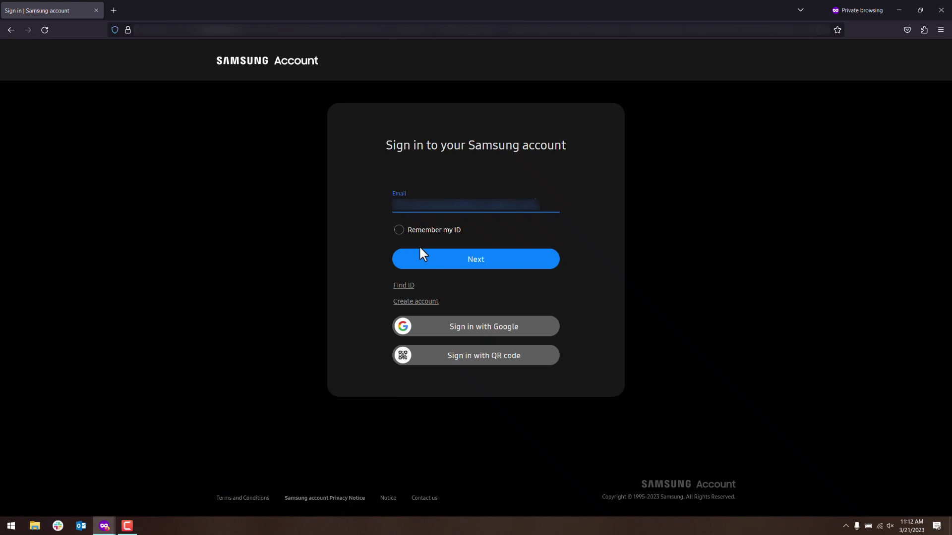
Step: Sign in to the Knox Admin Portal using the saved password
{"action": "left_click", "coordinate": [421, 257]}
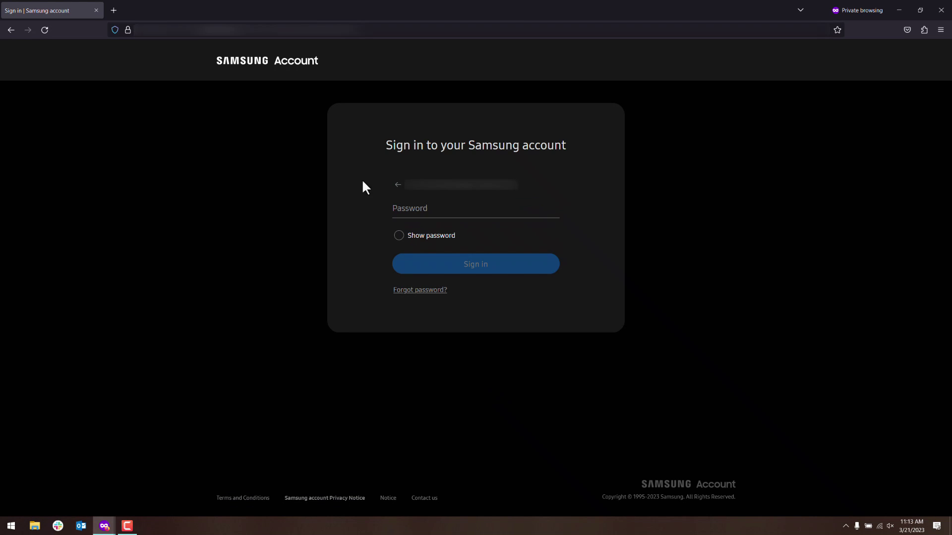
{"action": "left_click", "coordinate": [415, 207]}
{"action": "left_click", "coordinate": [446, 227]}
{"action": "left_click", "coordinate": [476, 263]}
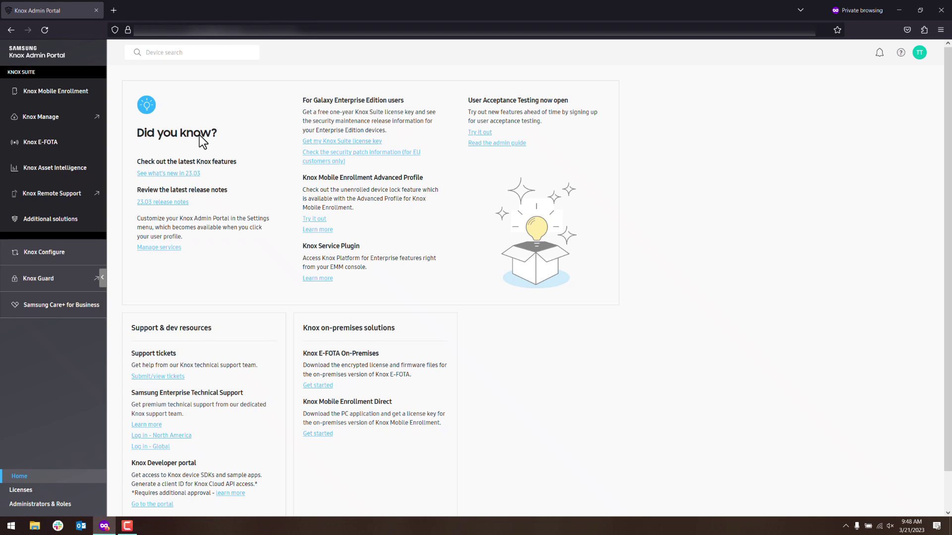
Step: Open the Knox Mobile Enrollment Profiles list showing the nine existing profiles
{"action": "left_click", "coordinate": [56, 92]}
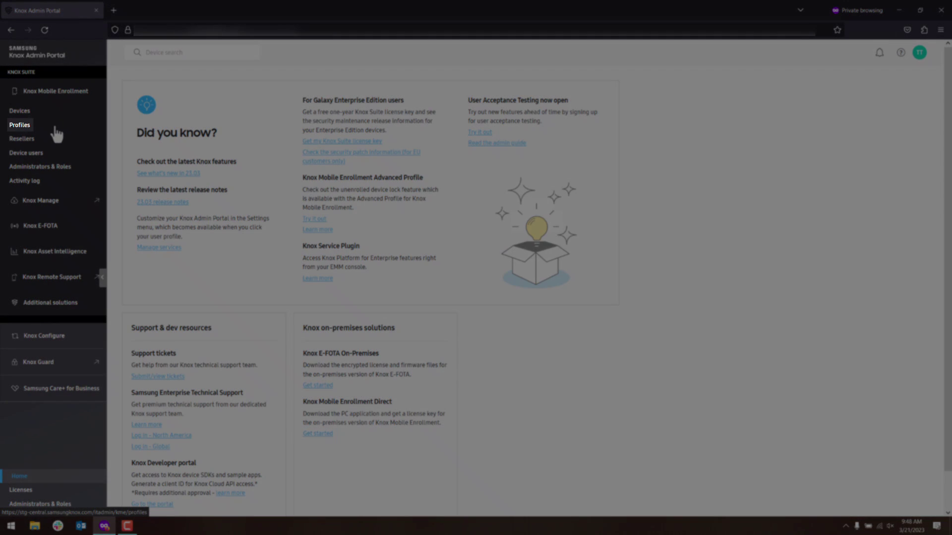
{"action": "left_click", "coordinate": [19, 125]}
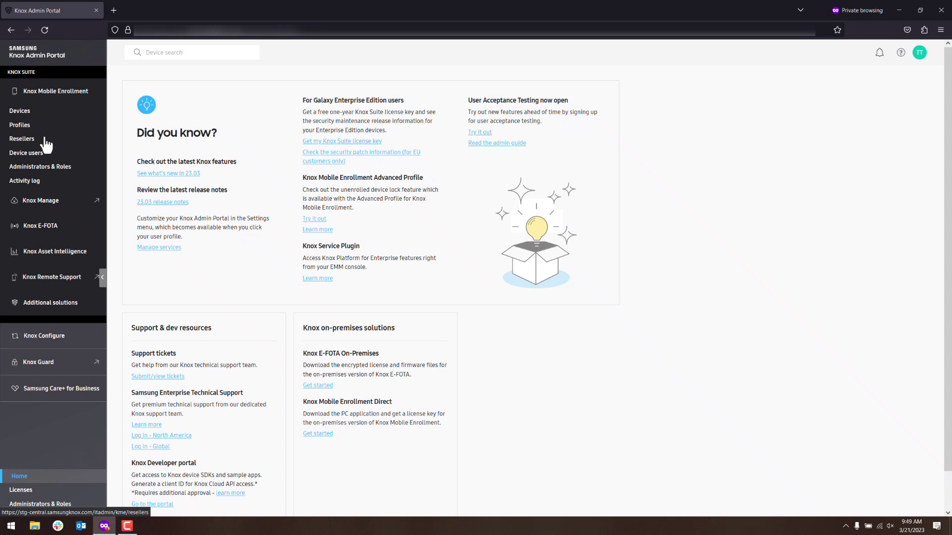
{"action": "left_click", "coordinate": [22, 126]}
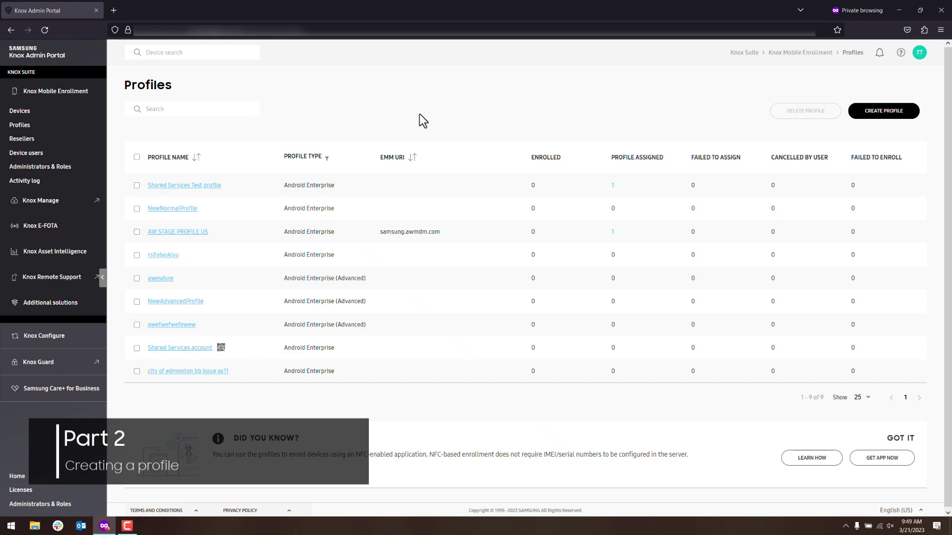
Step: Begin a new profile to reach the Android Enterprise versus Advanced type choice
{"action": "left_click", "coordinate": [870, 111]}
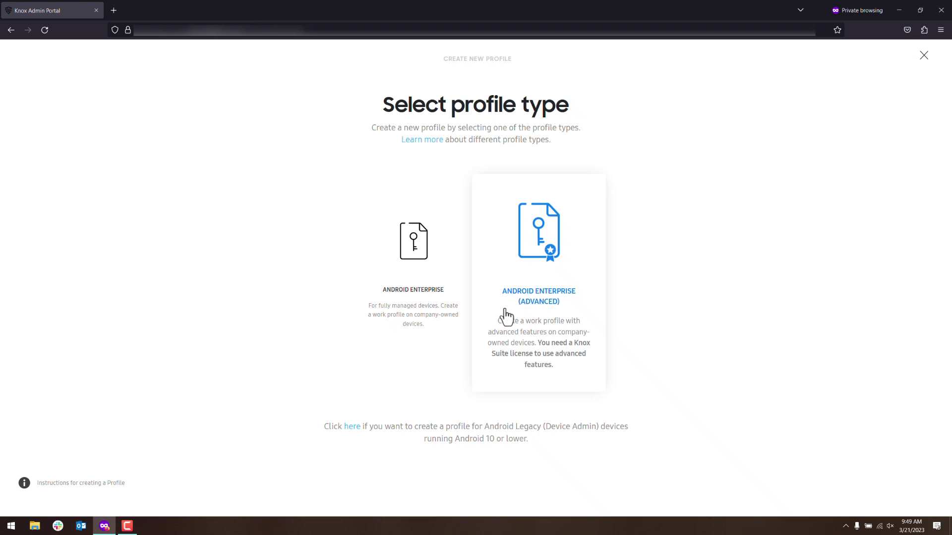
Step: Define an Android Enterprise profile 'My new profile' with Samsung Knox Manage as EMM
{"action": "left_click", "coordinate": [429, 320]}
{"action": "left_click", "coordinate": [436, 212]}
{"action": "type", "text": "My new "}
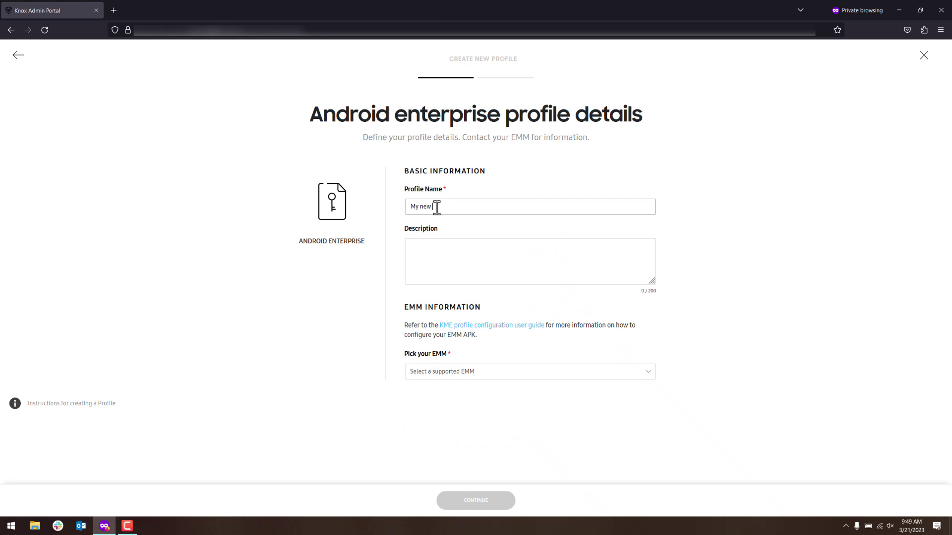
{"action": "type", "text": "profile"}
{"action": "key", "text": "Tab"}
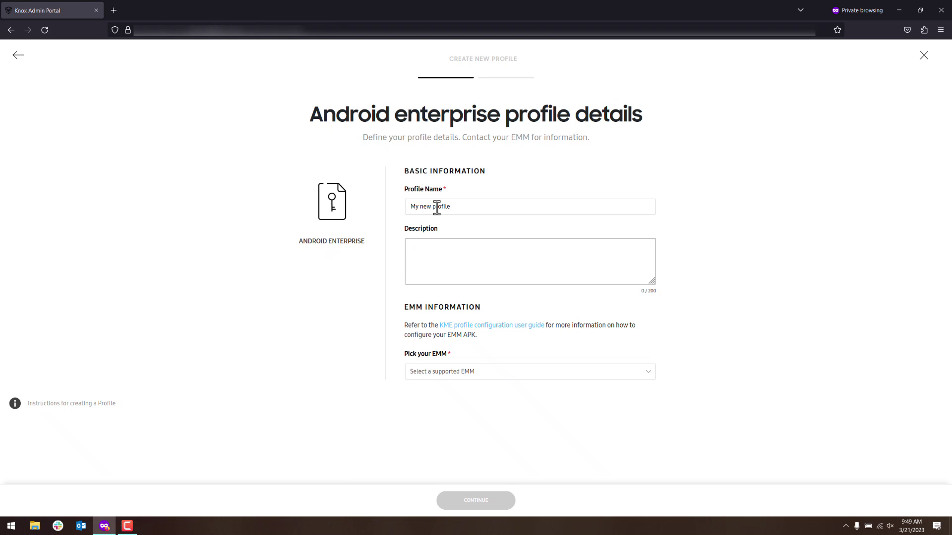
{"action": "left_click", "coordinate": [482, 373]}
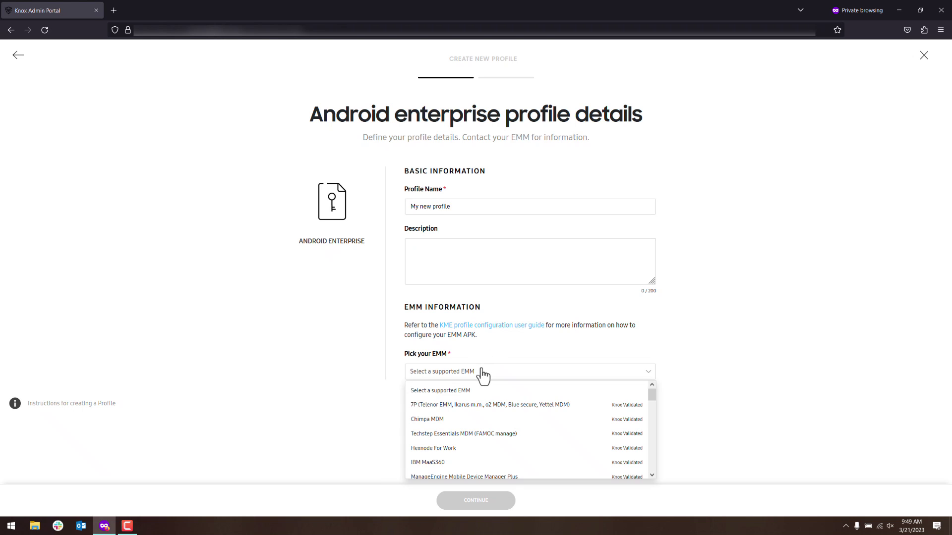
{"action": "scroll", "coordinate": [474, 419], "scroll_direction": "down", "scroll_amount": 3}
{"action": "left_click", "coordinate": [473, 413]}
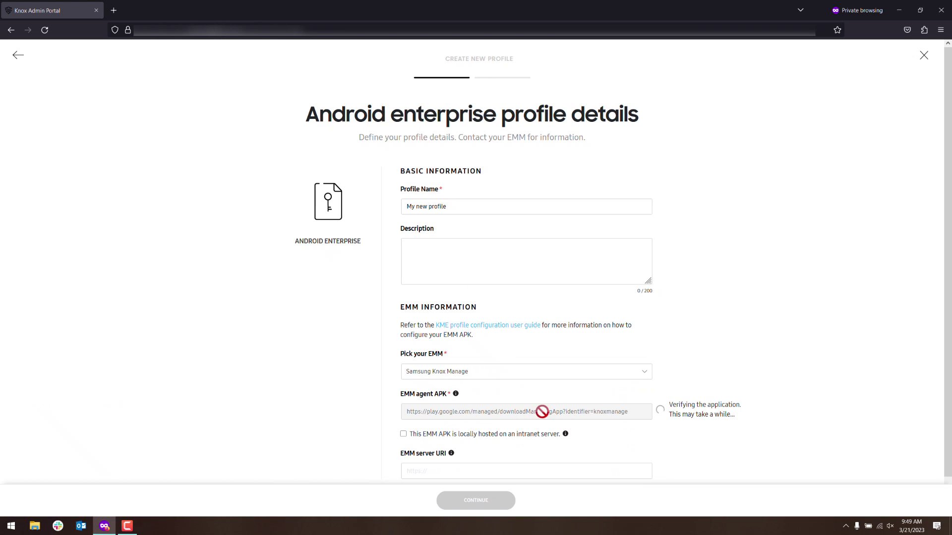
{"action": "scroll", "coordinate": [693, 396], "scroll_direction": "down", "scroll_amount": 1}
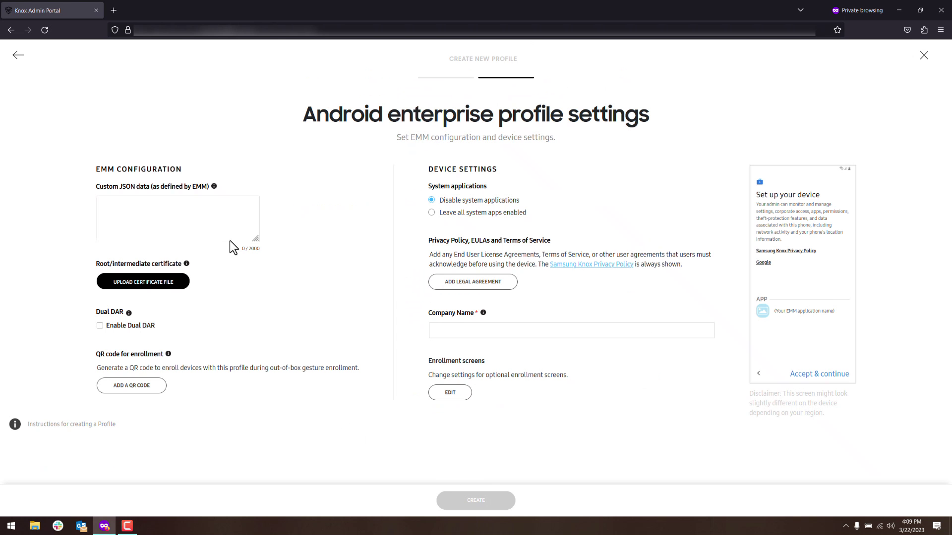
Step: Keep system applications disabled and enter company name 'Samsung' in the profile settings
{"action": "left_click", "coordinate": [227, 223]}
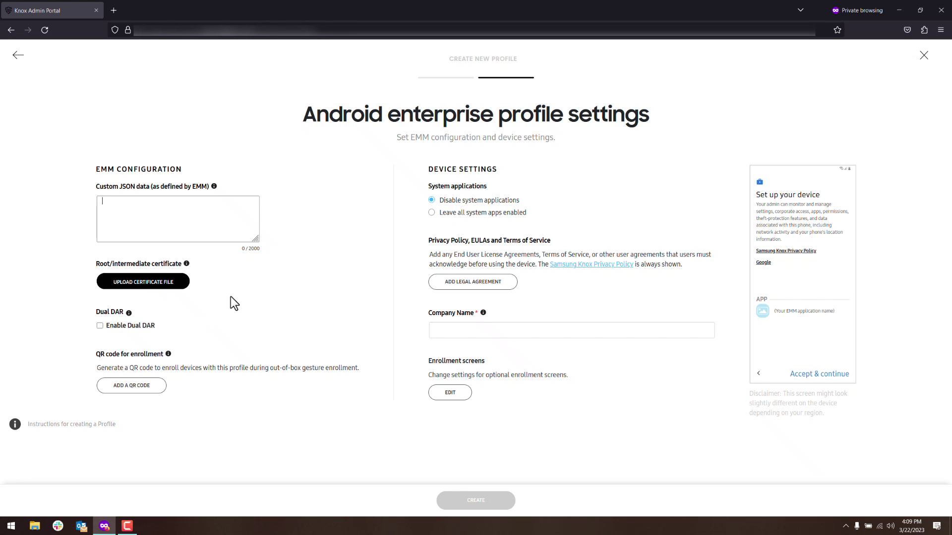
{"action": "left_click", "coordinate": [432, 213]}
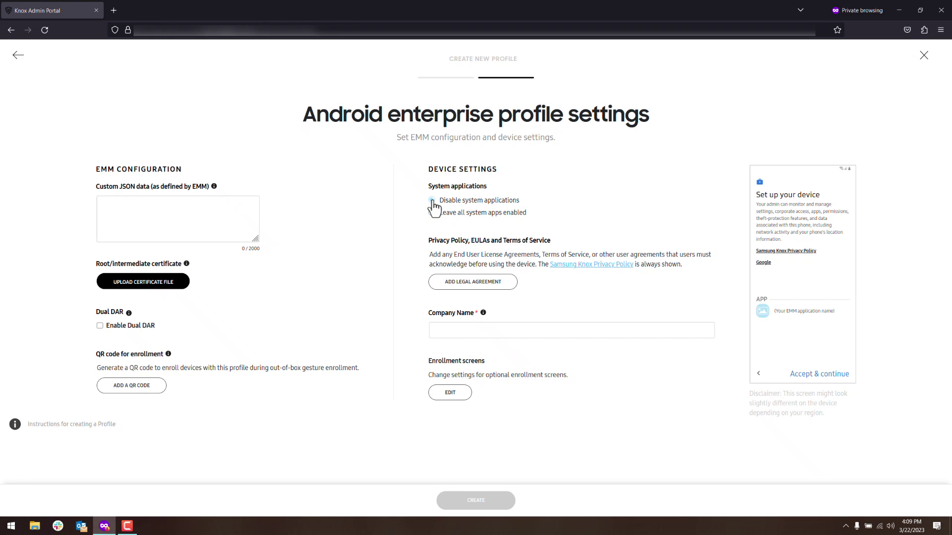
{"action": "left_click", "coordinate": [432, 202]}
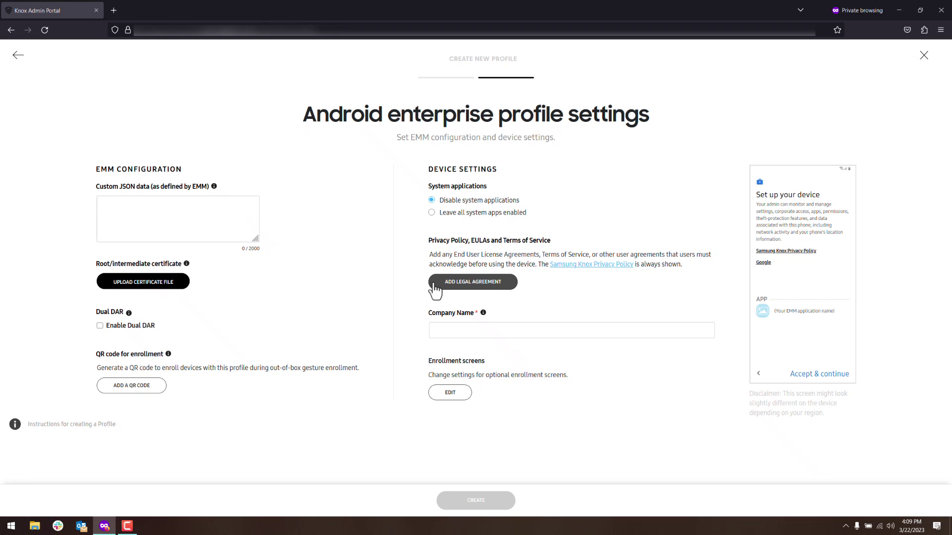
{"action": "left_click", "coordinate": [445, 330]}
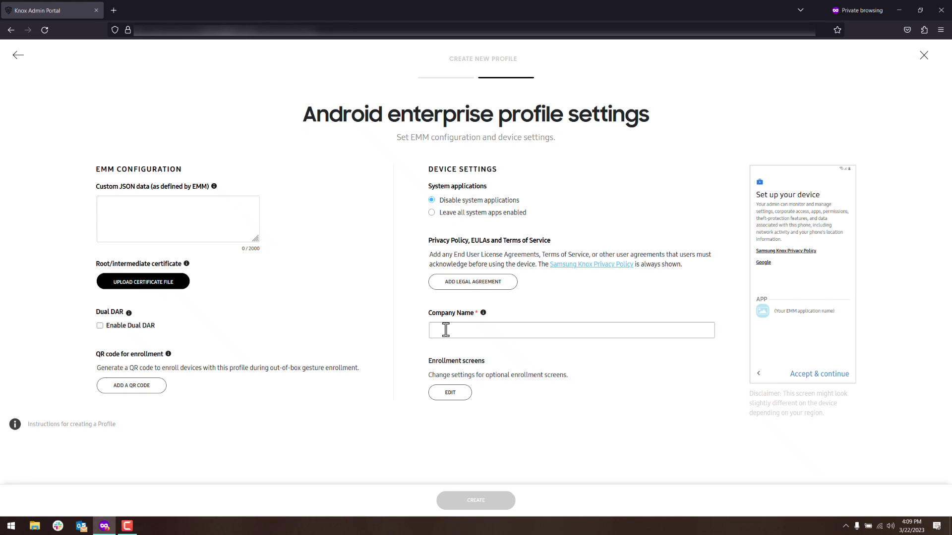
{"action": "type", "text": "Samsung"}
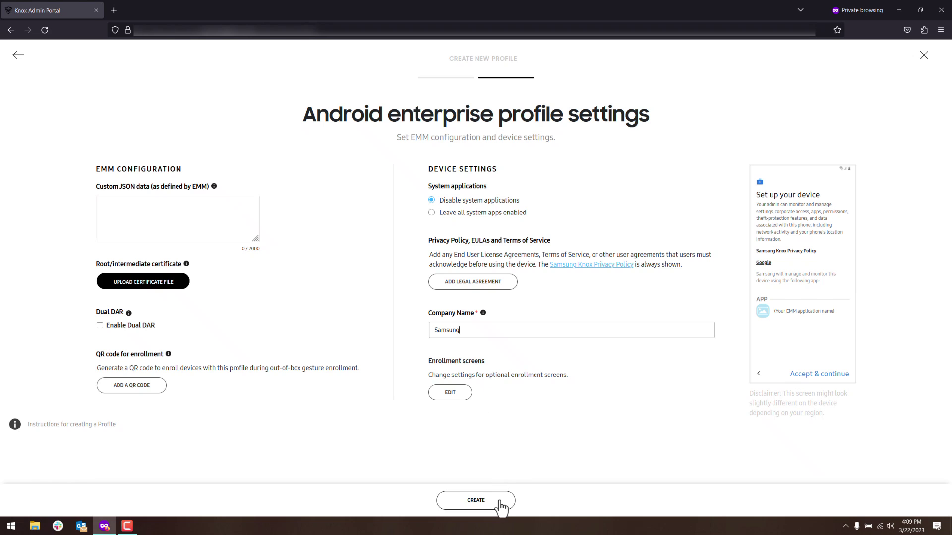
Step: Create My Test Profile and go to the Resellers page
{"action": "left_click", "coordinate": [502, 504]}
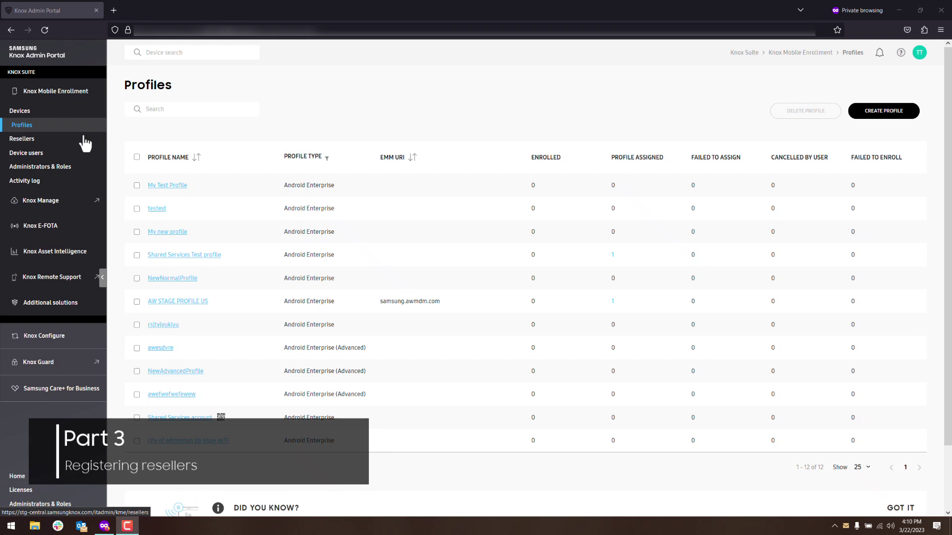
{"action": "left_click", "coordinate": [85, 140]}
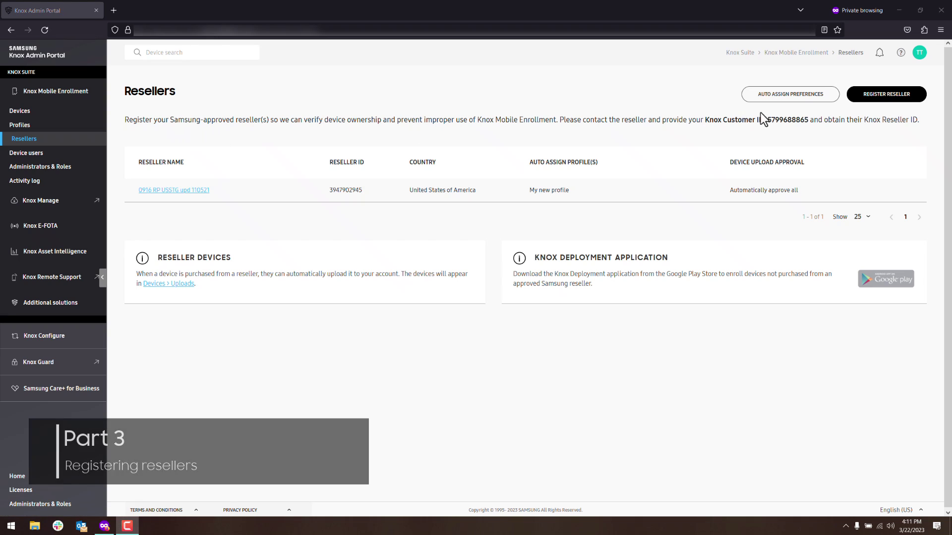
Step: Register a new reseller by looking up its reseller ID
{"action": "left_click", "coordinate": [886, 94]}
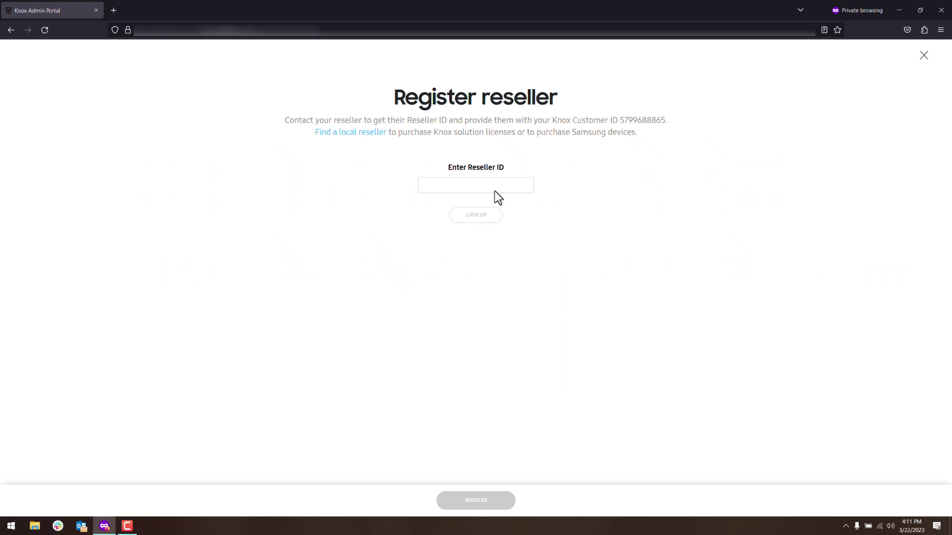
{"action": "type", "text": "3947902945"}
{"action": "left_click", "coordinate": [476, 215]}
{"action": "left_click", "coordinate": [502, 501]}
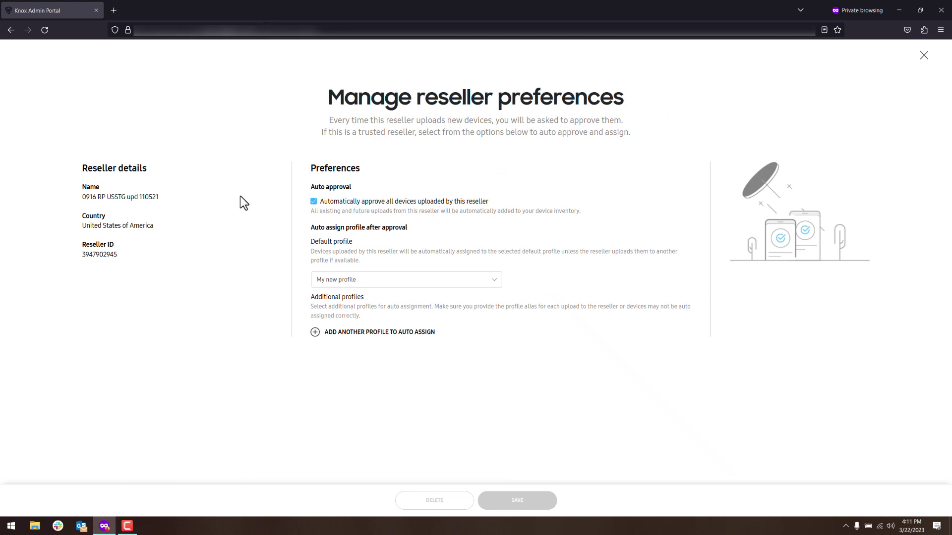
Step: Disable auto-approval, default to My Test Profile, and add Shared Services account aliased 'Shared services'
{"action": "left_click", "coordinate": [315, 202]}
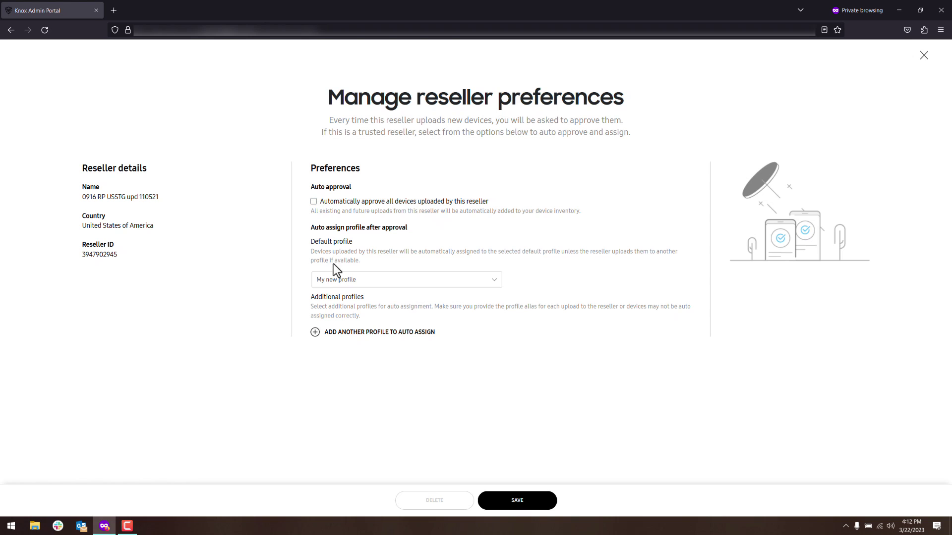
{"action": "left_click", "coordinate": [340, 281]}
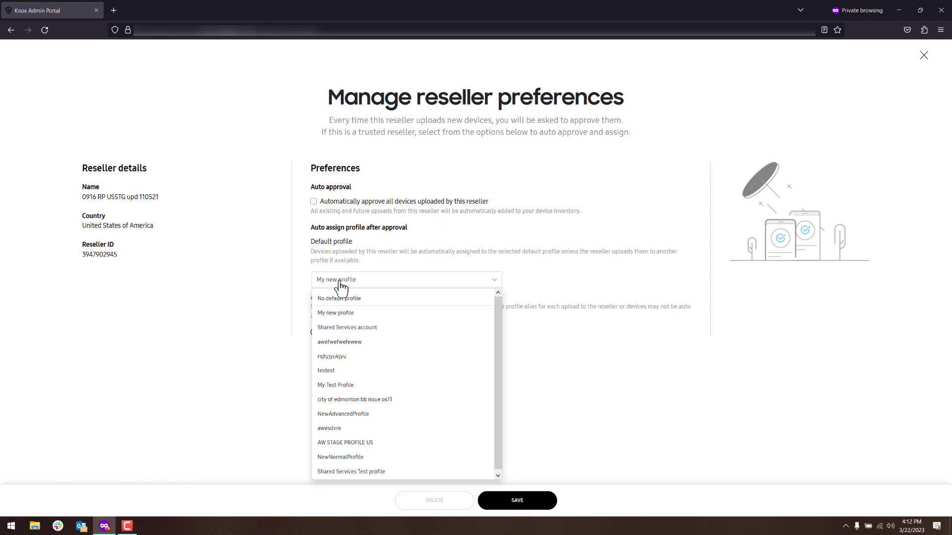
{"action": "left_click", "coordinate": [335, 384]}
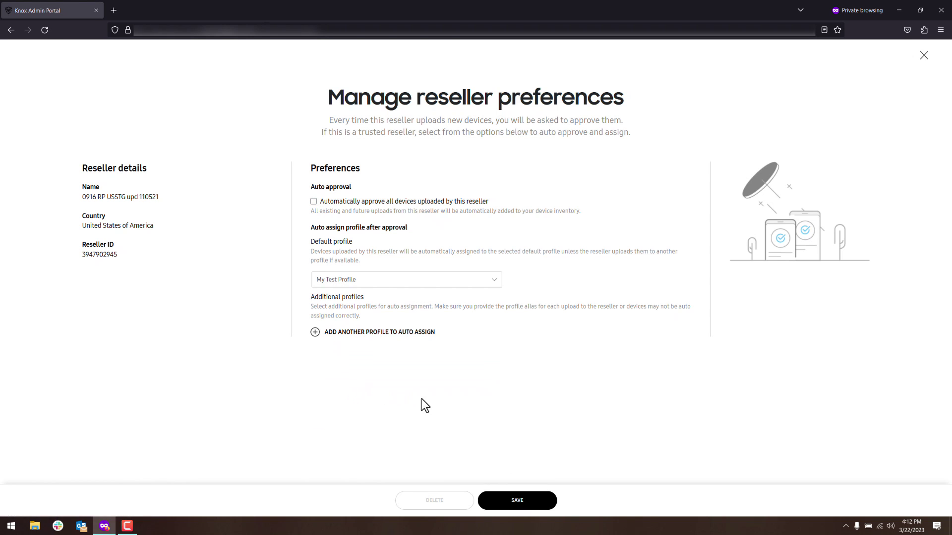
{"action": "left_click", "coordinate": [372, 333]}
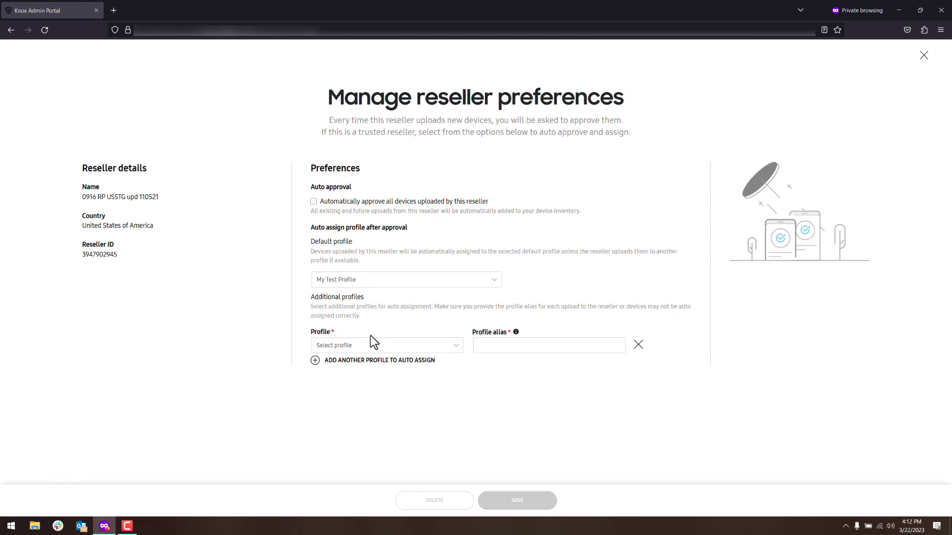
{"action": "left_click", "coordinate": [379, 346]}
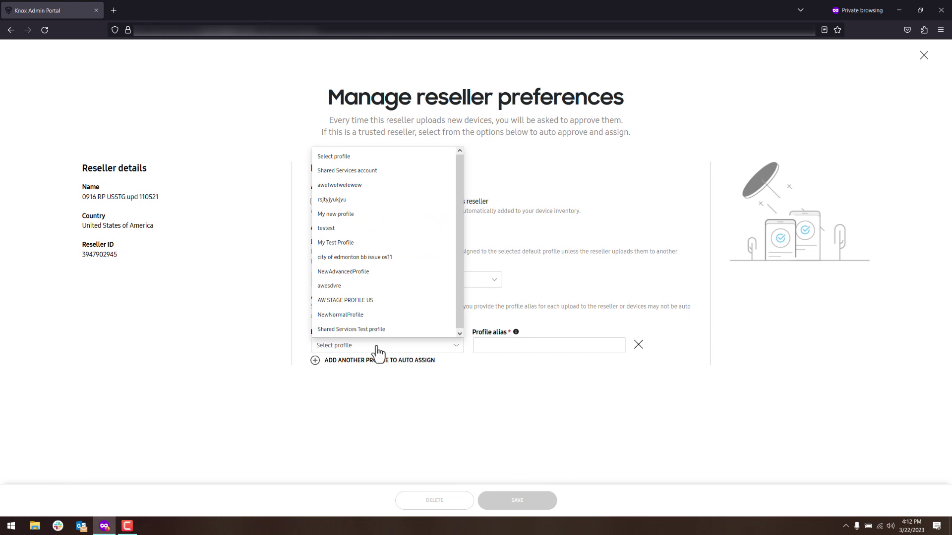
{"action": "left_click", "coordinate": [367, 174]}
{"action": "left_click", "coordinate": [497, 344]}
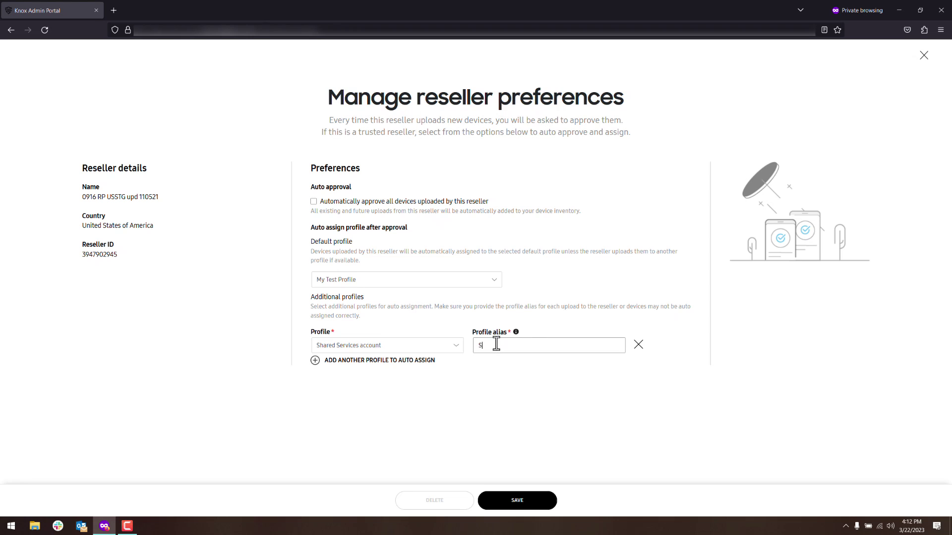
{"action": "type", "text": "Shar"}
{"action": "type", "text": " services"}
{"action": "left_click", "coordinate": [517, 500]}
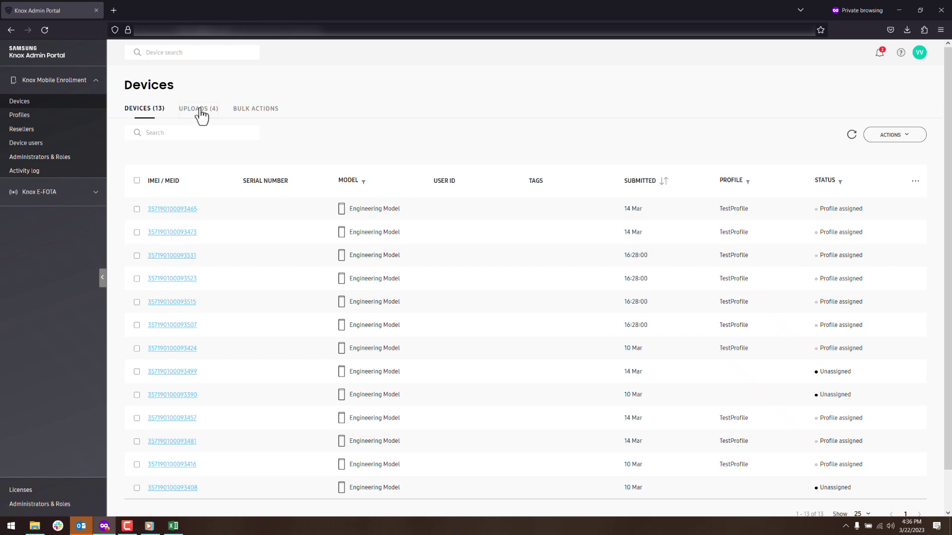
Step: Approve both devices in the pending reseller upload, leaving automatic approval off
{"action": "left_click", "coordinate": [202, 110]}
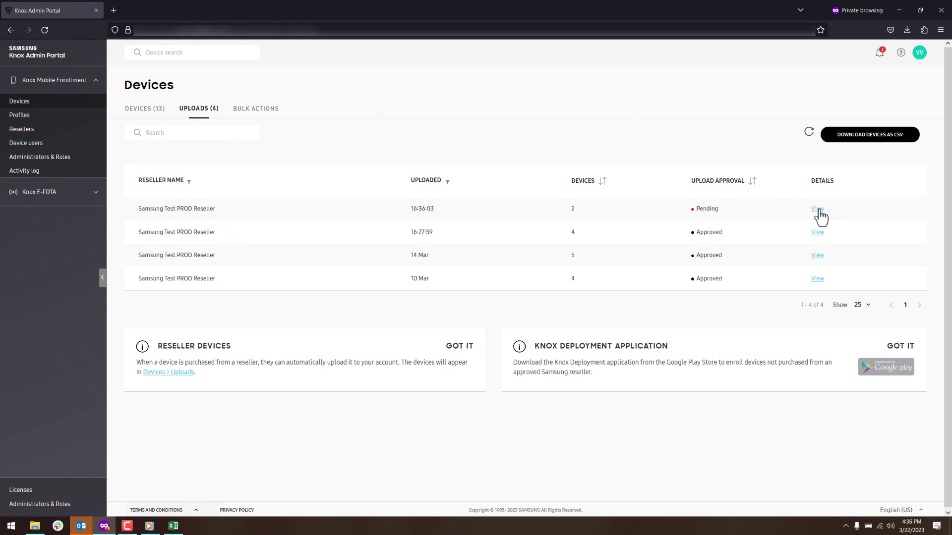
{"action": "left_click", "coordinate": [818, 210]}
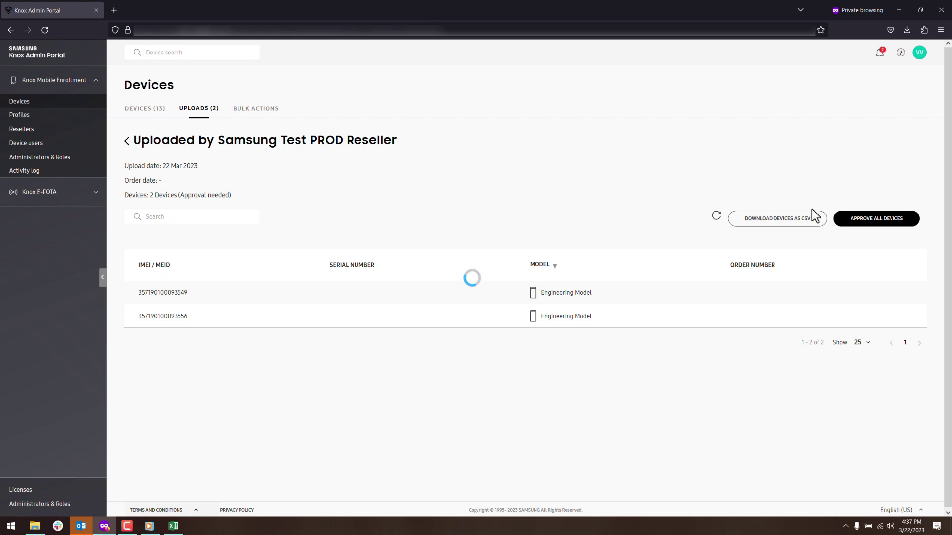
{"action": "left_click", "coordinate": [877, 218]}
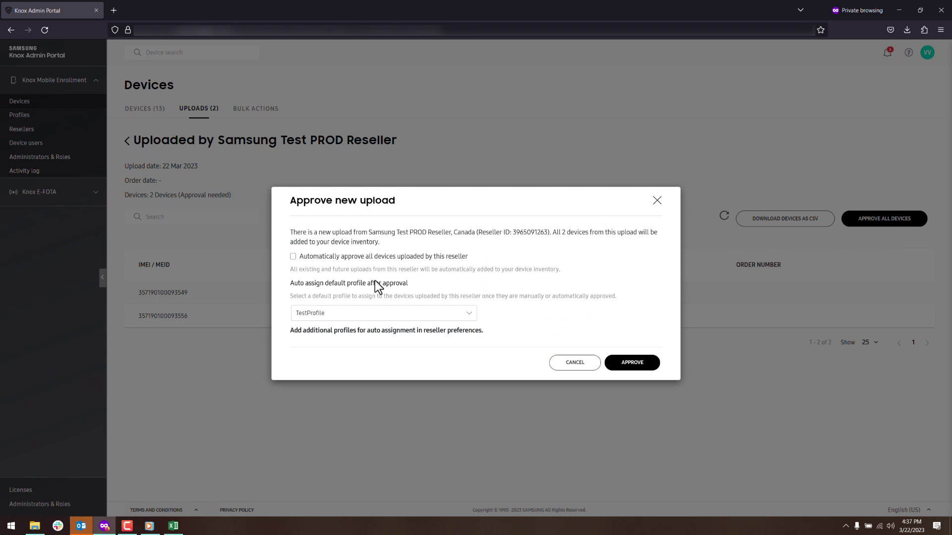
{"action": "left_click", "coordinate": [293, 258]}
{"action": "left_click", "coordinate": [293, 257]}
{"action": "left_click", "coordinate": [631, 363]}
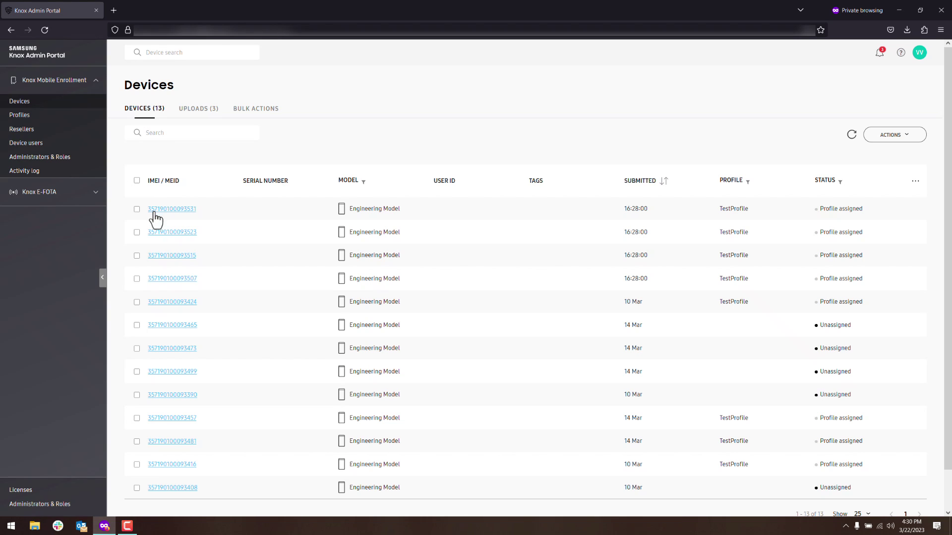
{"action": "left_click", "coordinate": [137, 326]}
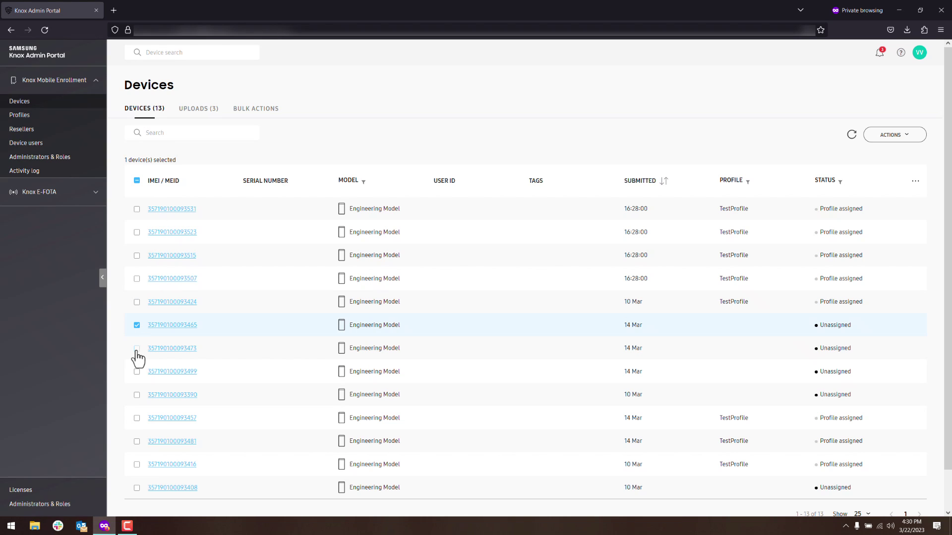
{"action": "left_click", "coordinate": [137, 349]}
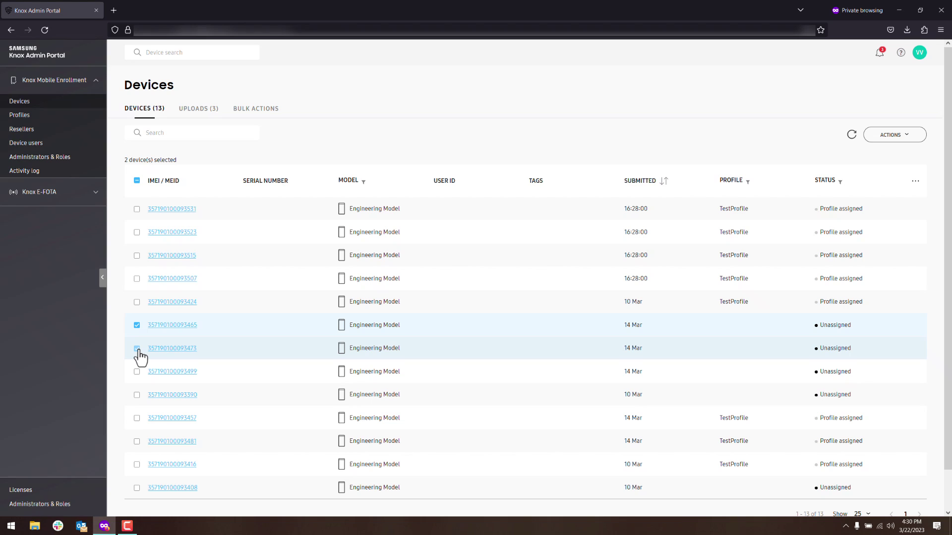
{"action": "left_click", "coordinate": [900, 134]}
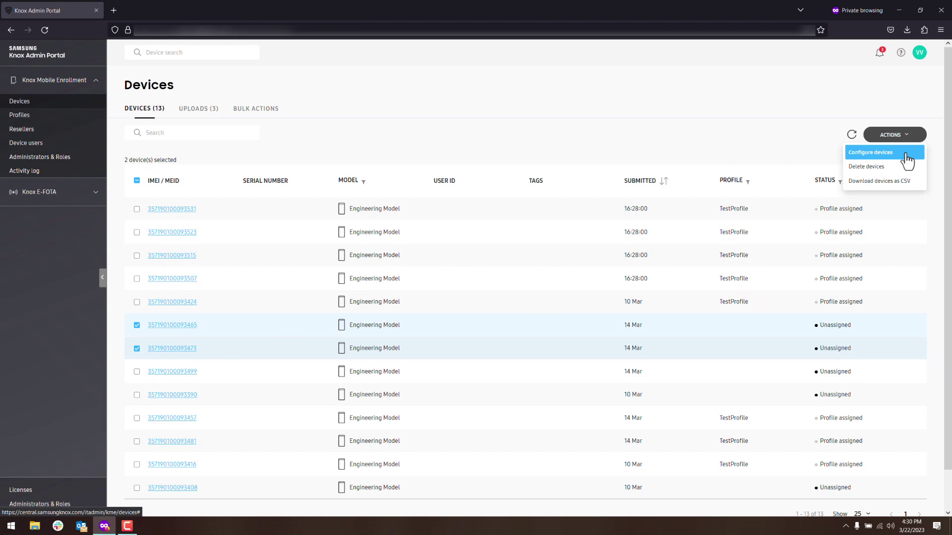
{"action": "left_click", "coordinate": [908, 156]}
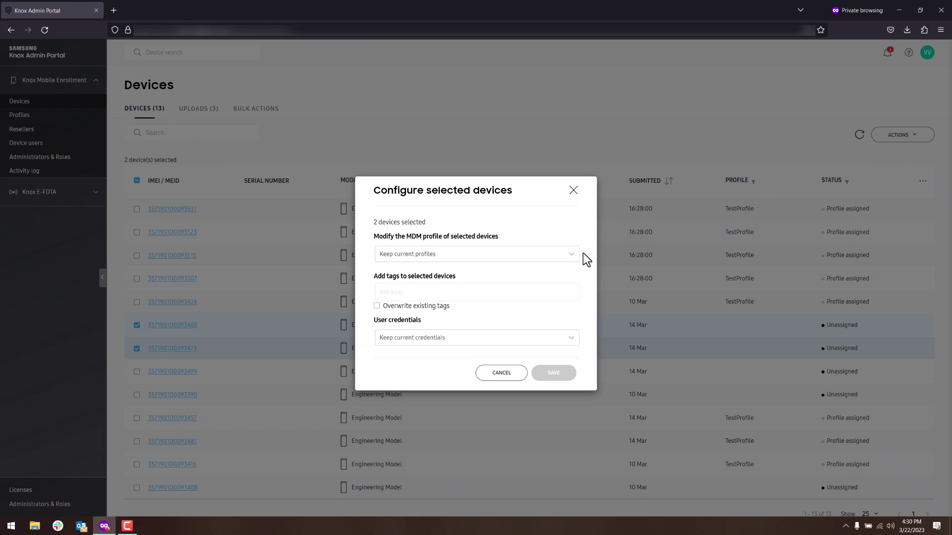
{"action": "left_click", "coordinate": [563, 260]}
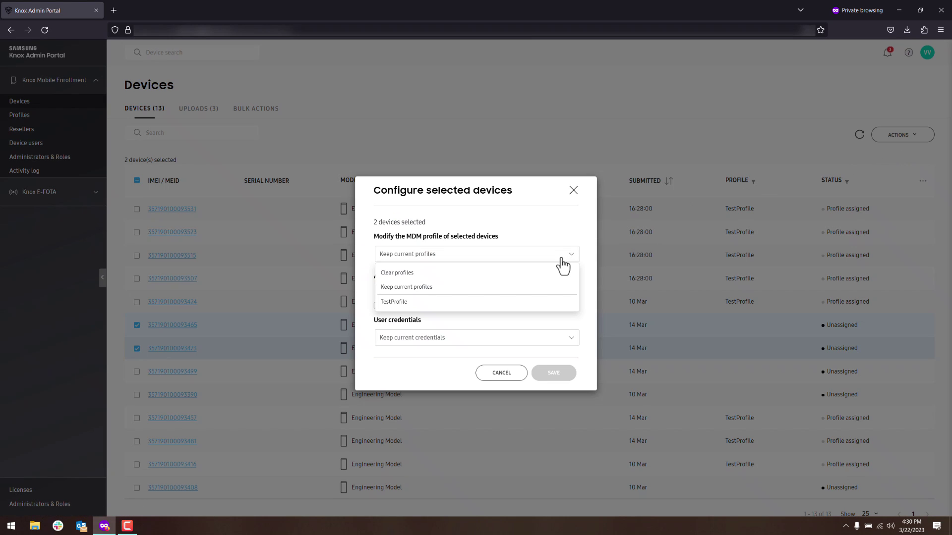
{"action": "left_click", "coordinate": [457, 302]}
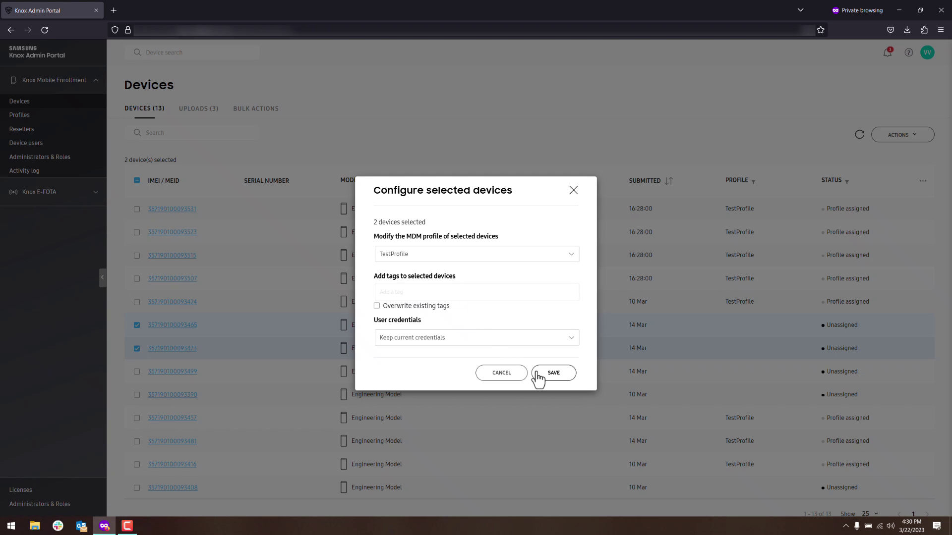
{"action": "left_click", "coordinate": [553, 373]}
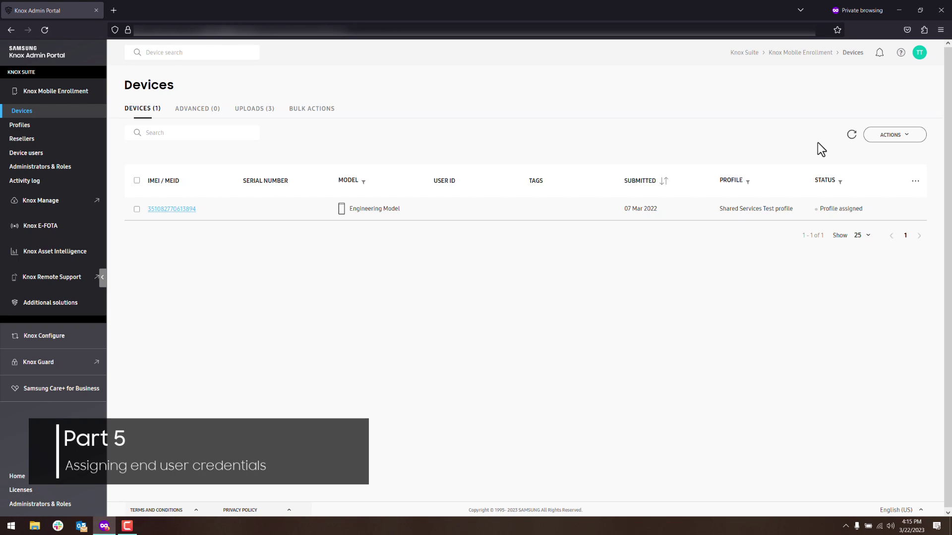
{"action": "left_click", "coordinate": [893, 135]}
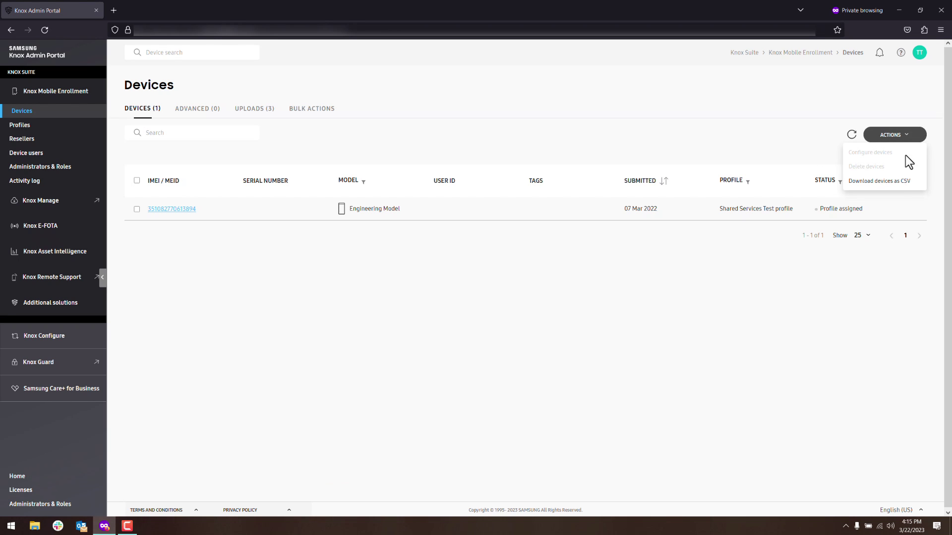
{"action": "left_click", "coordinate": [898, 182]}
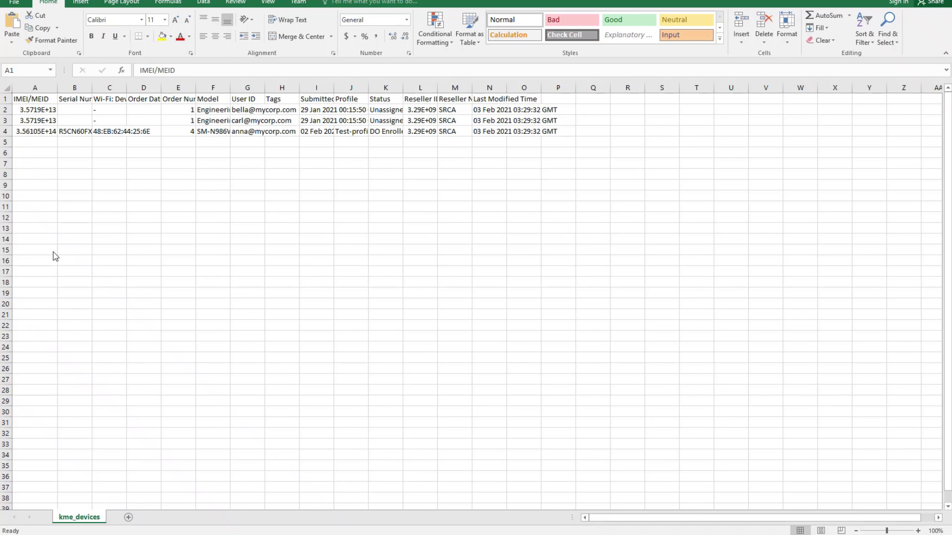
Step: Delete the header row from the exported device CSV
{"action": "left_click", "coordinate": [5, 100]}
{"action": "right_click", "coordinate": [30, 99]}
{"action": "left_click", "coordinate": [35, 187]}
Step: Delete columns B through O and autofit column A to show full IMEI numbers
{"action": "left_click", "coordinate": [75, 88]}
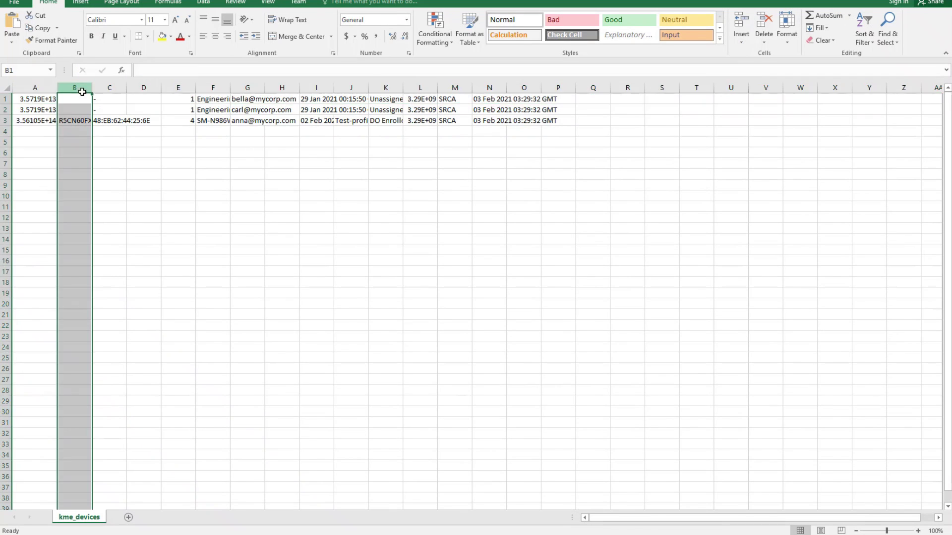
{"action": "left_click", "coordinate": [525, 89], "text": "shift"}
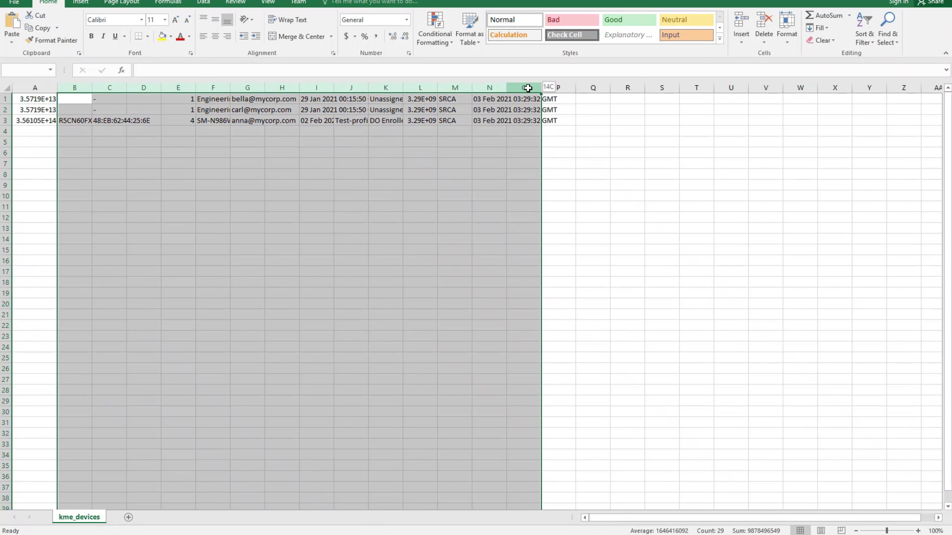
{"action": "right_click", "coordinate": [528, 89]}
{"action": "left_click", "coordinate": [563, 177]}
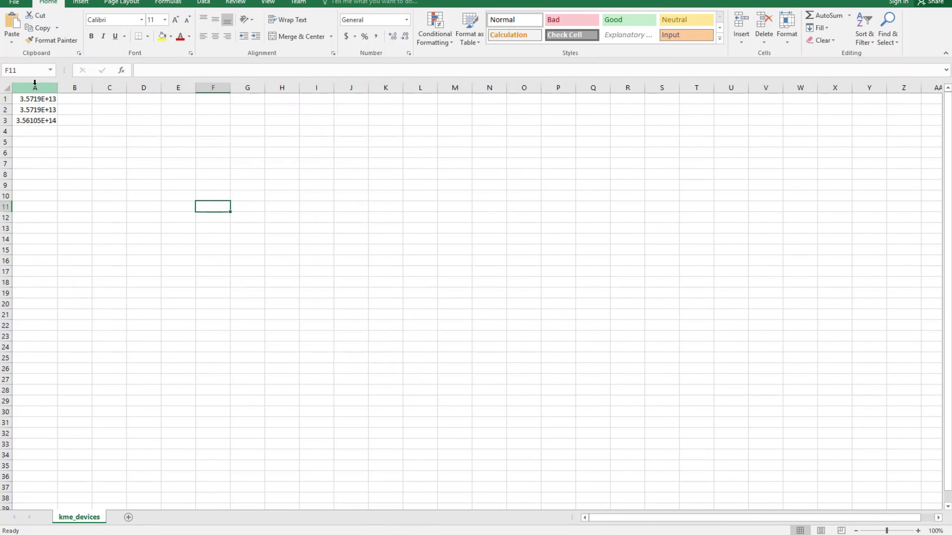
{"action": "double_click", "coordinate": [58, 88]}
{"action": "left_click", "coordinate": [106, 99]}
{"action": "type", "text": "anna"}
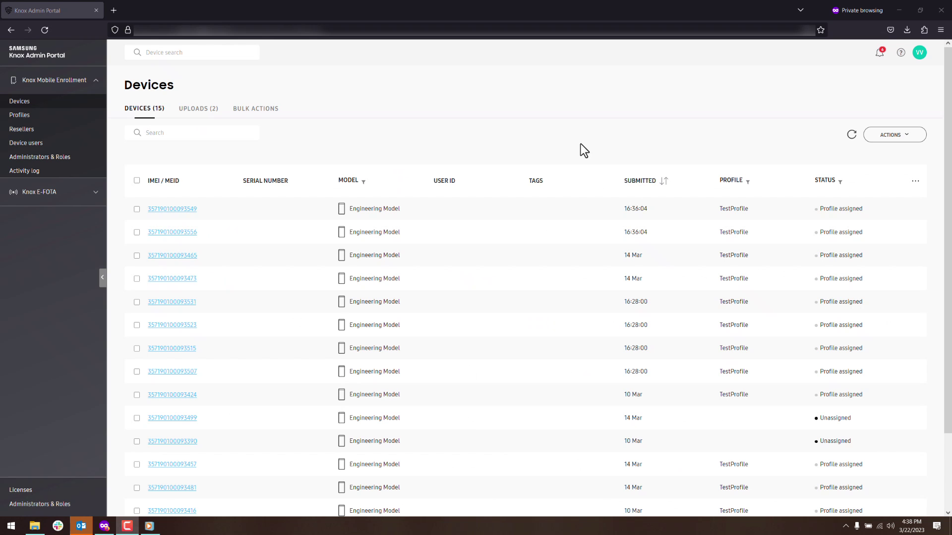
Step: Submit kme_devices.csv for bulk user-credential and profile assignment, then view Device Users
{"action": "left_click", "coordinate": [250, 114]}
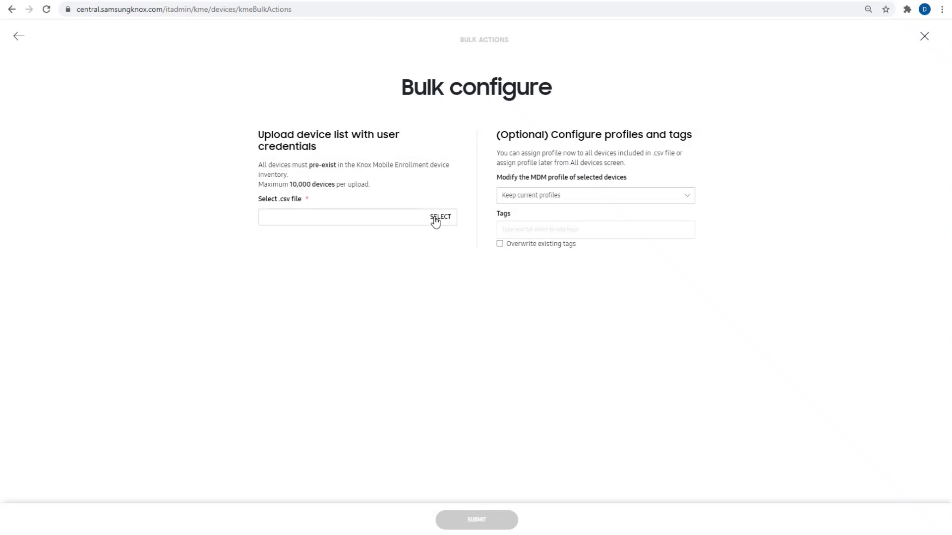
{"action": "left_click", "coordinate": [436, 219]}
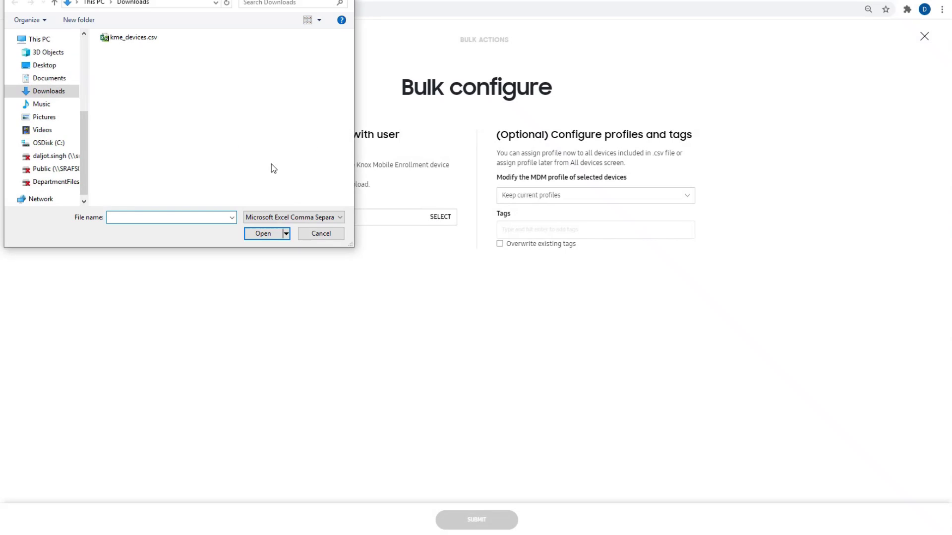
{"action": "left_click", "coordinate": [128, 37]}
{"action": "double_click", "coordinate": [128, 38]}
{"action": "left_click", "coordinate": [487, 520]}
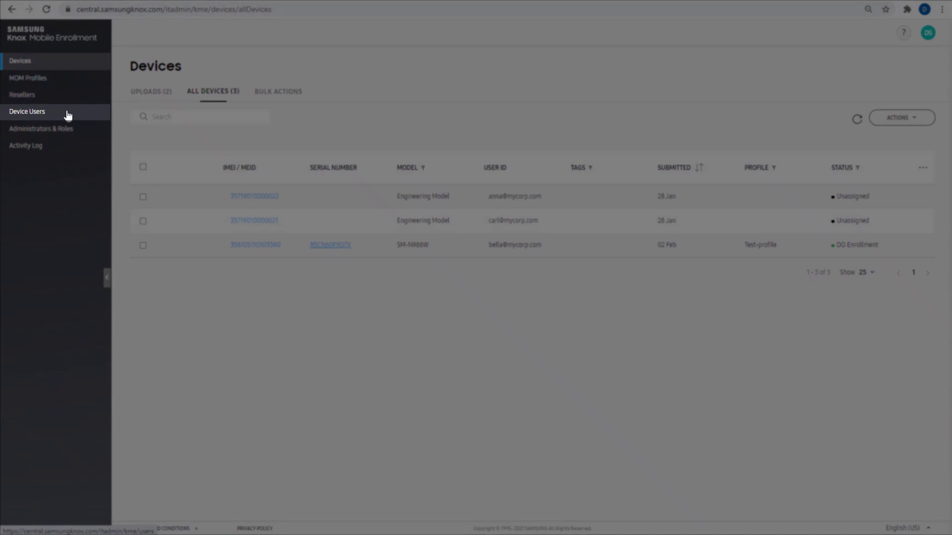
{"action": "left_click", "coordinate": [67, 114]}
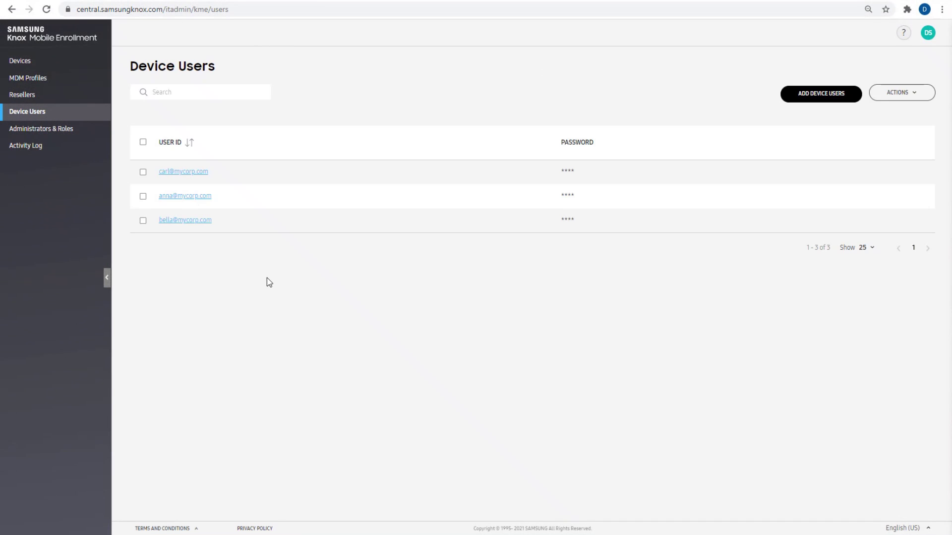